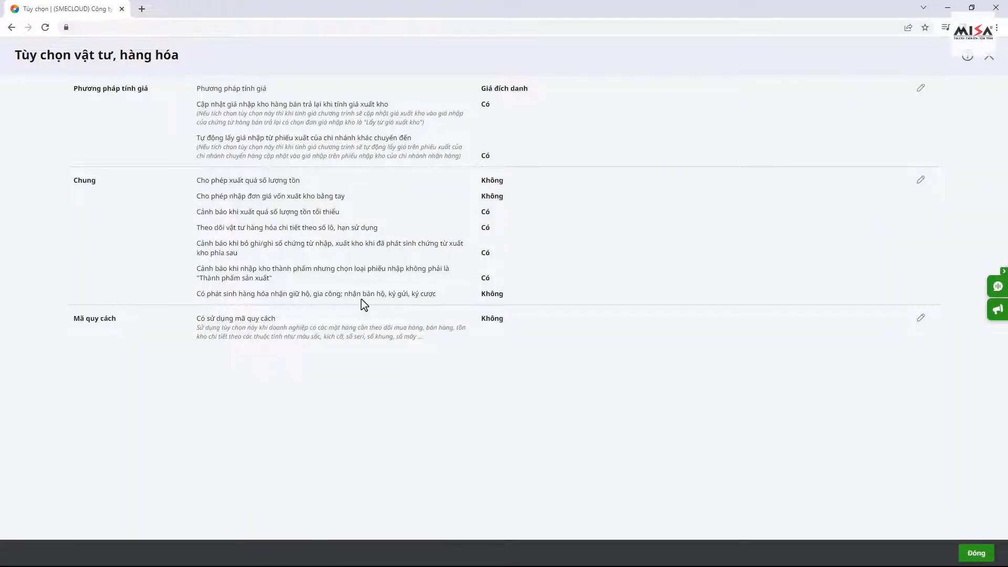
Set the general option on goods held, processed, sold on behalf or consigned for others to Có, save it, and close the inventory options
left_click(920, 180)
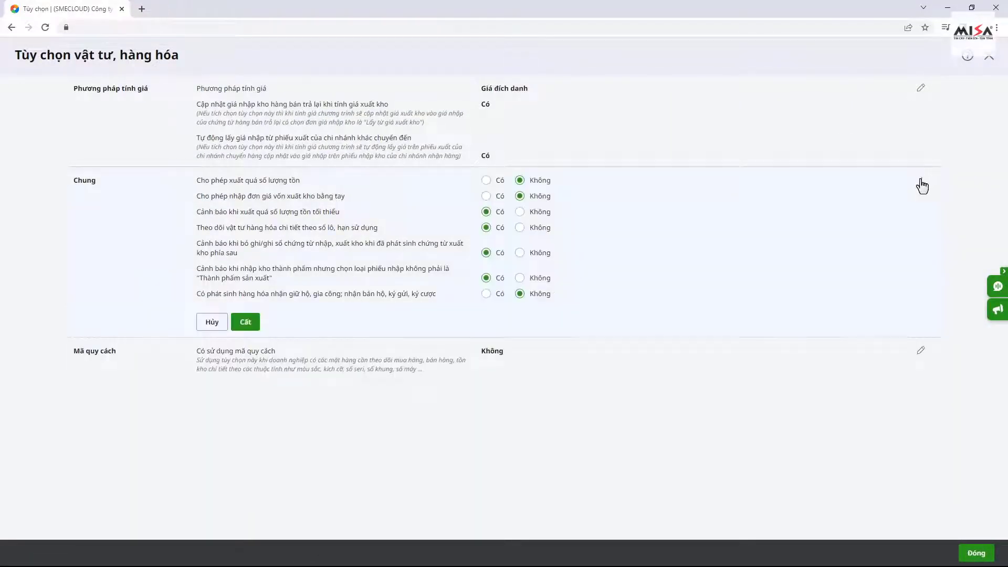
left_click(485, 293)
left_click(245, 323)
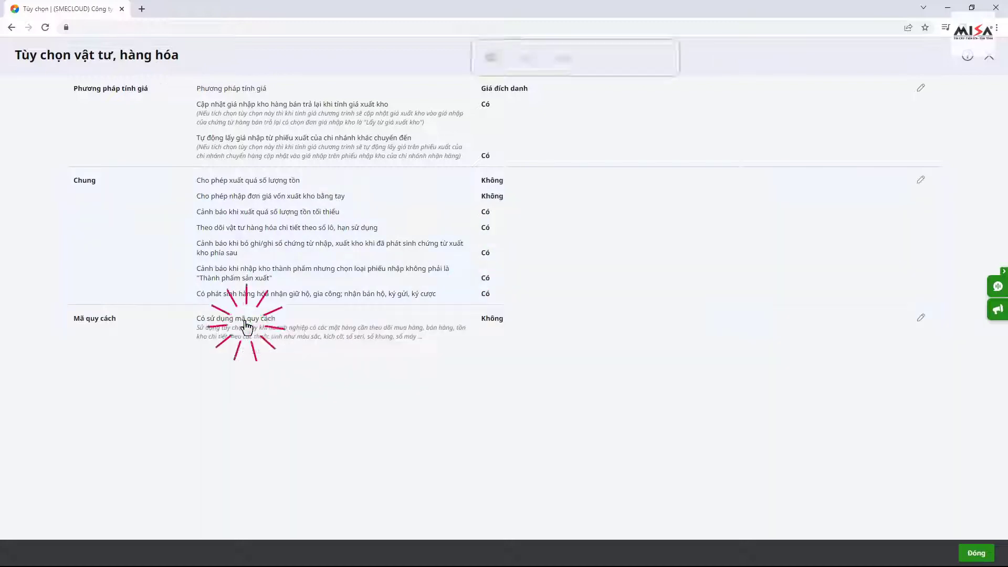
key("Escape")
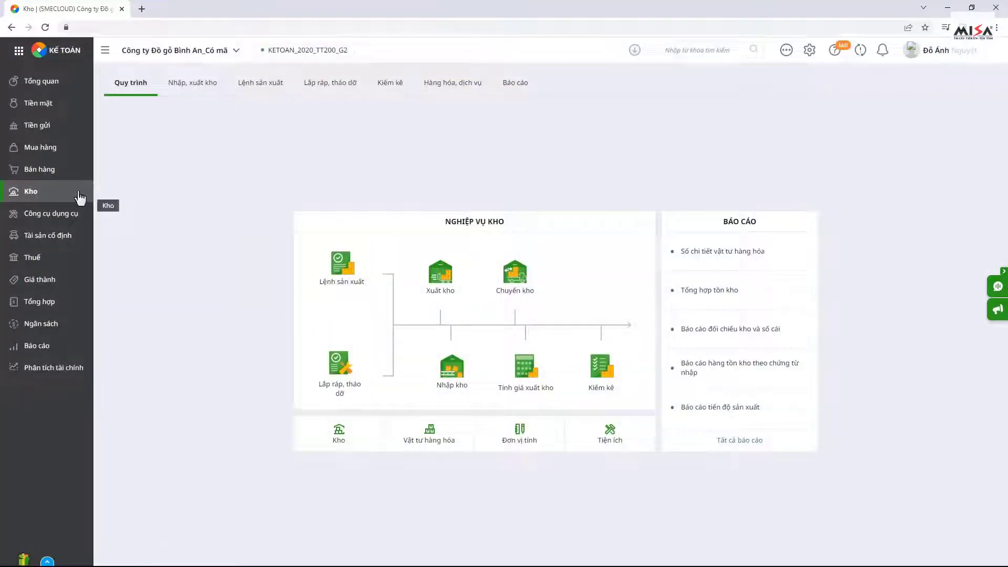
Create a warehouse receipt of type "3. Khác (NVL thừa, HH thuê gia công, ...)" in the inventory module
left_click(452, 377)
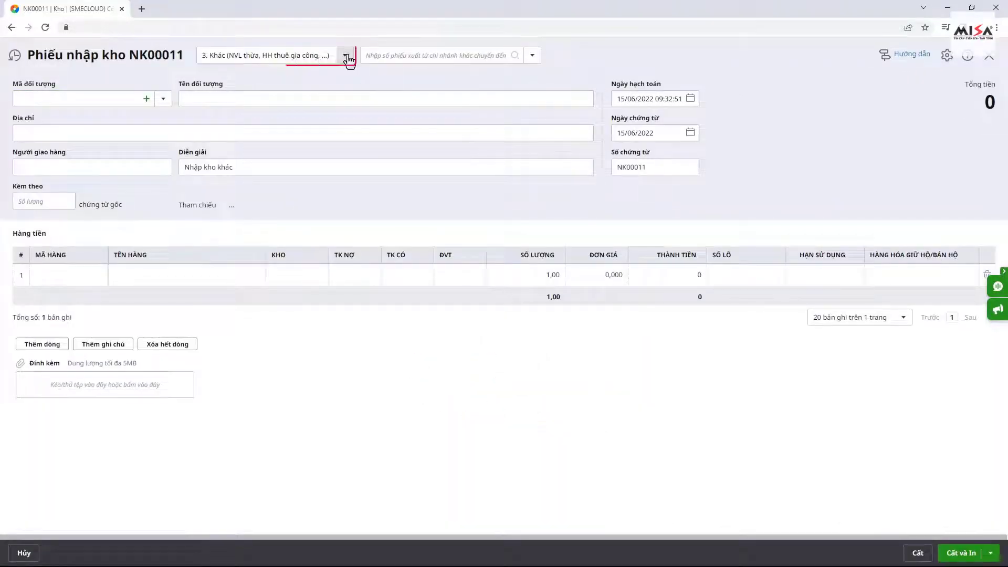
left_click(345, 55)
left_click(341, 109)
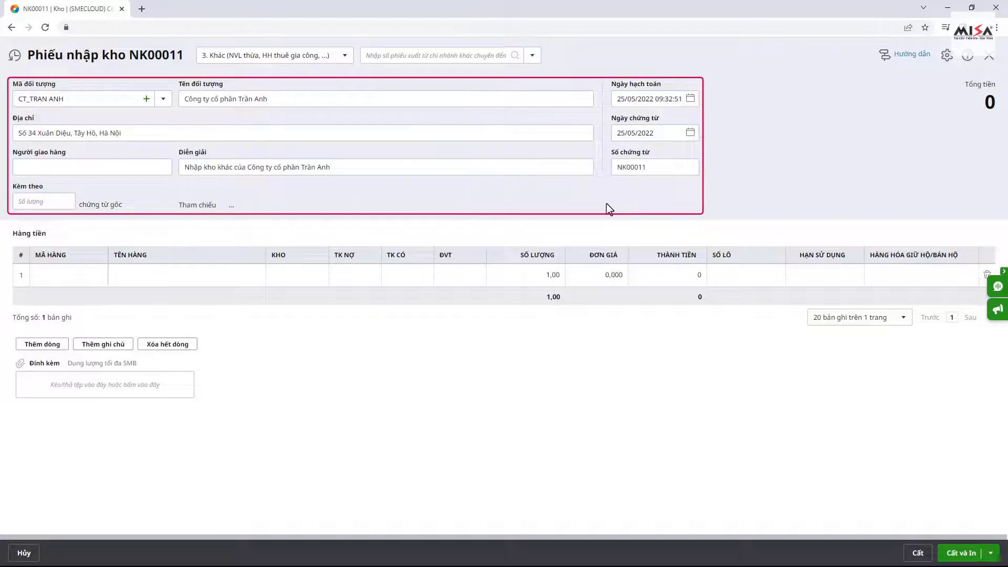
Fill the receipt's first goods line with item GAO_ST25, warehouse KHH and quantity 3
left_click(57, 279)
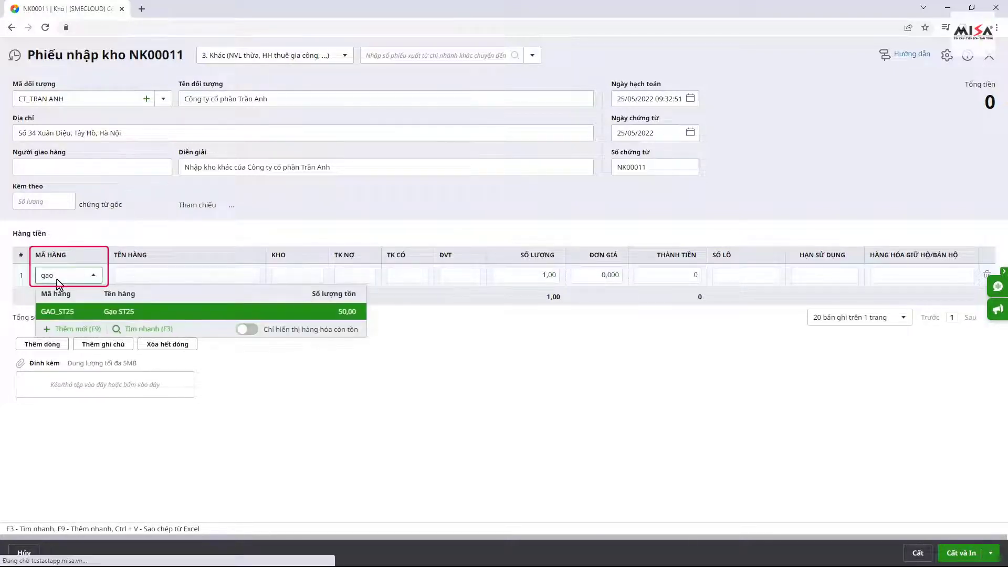
key("Return")
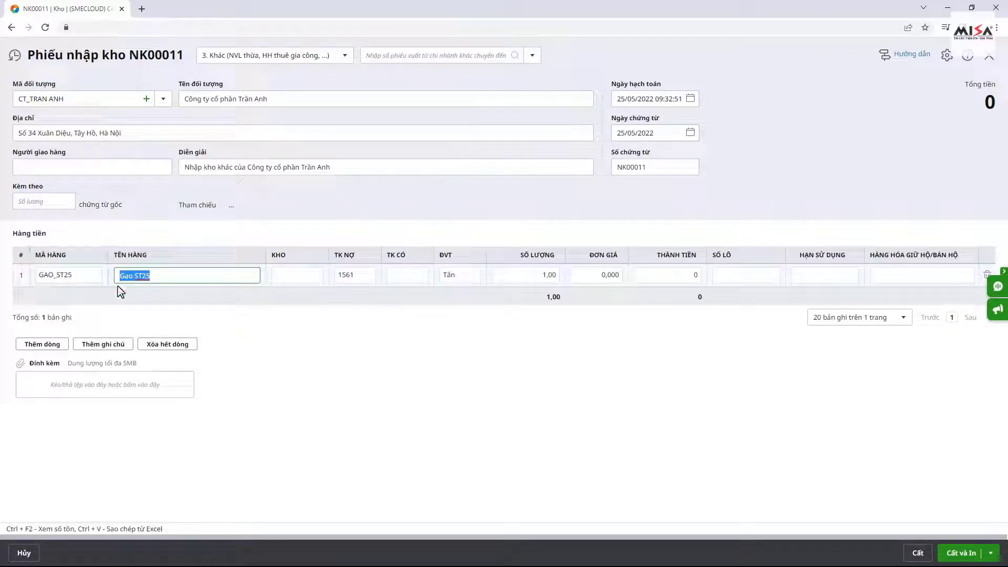
left_click(282, 279)
key("Tab")
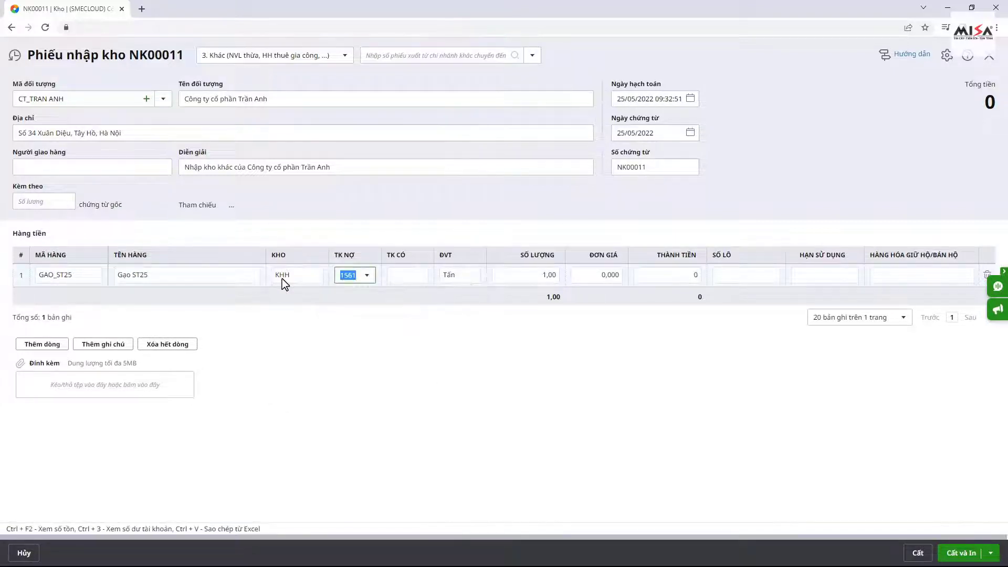
left_click(518, 281)
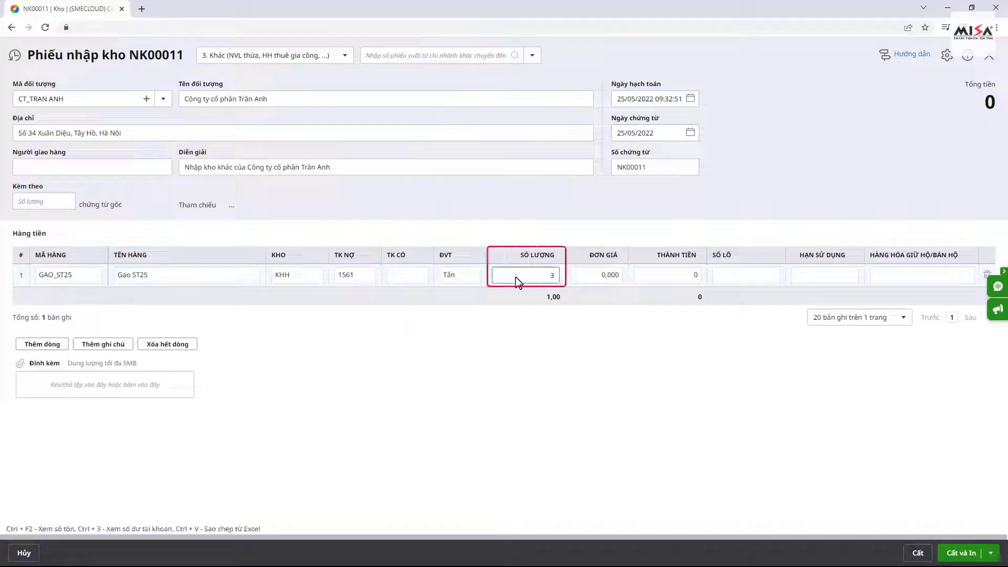
left_click(614, 330)
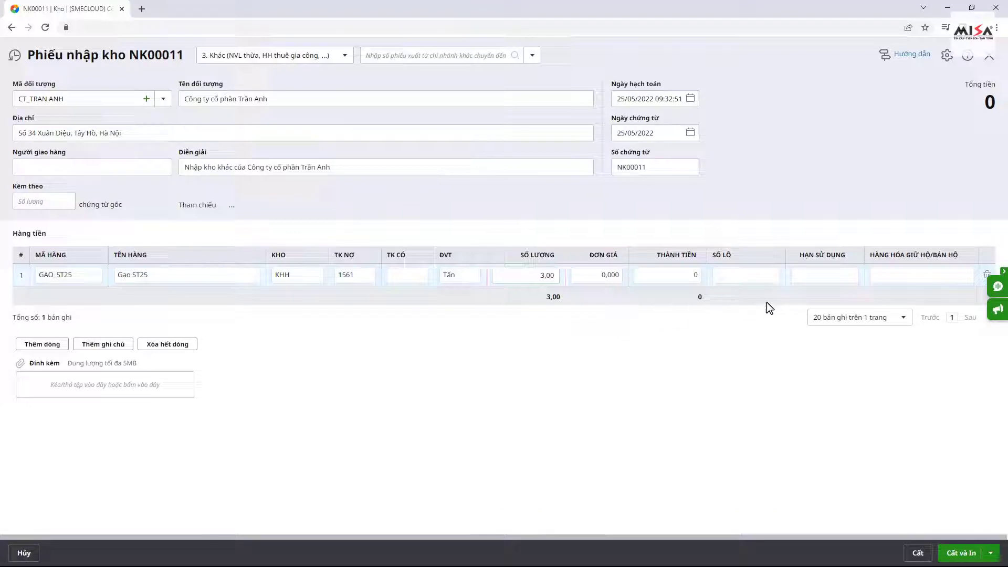
Classify the GAO_ST25 line as "Hàng hóa bán hộ, ký gửi" and save the warehouse receipt
left_click(961, 277)
left_click(965, 276)
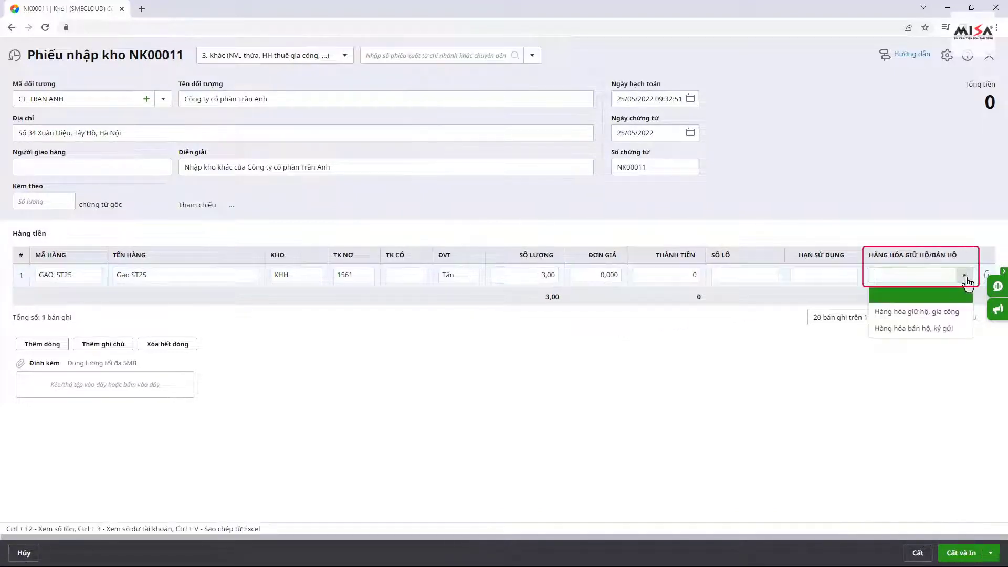
left_click(954, 329)
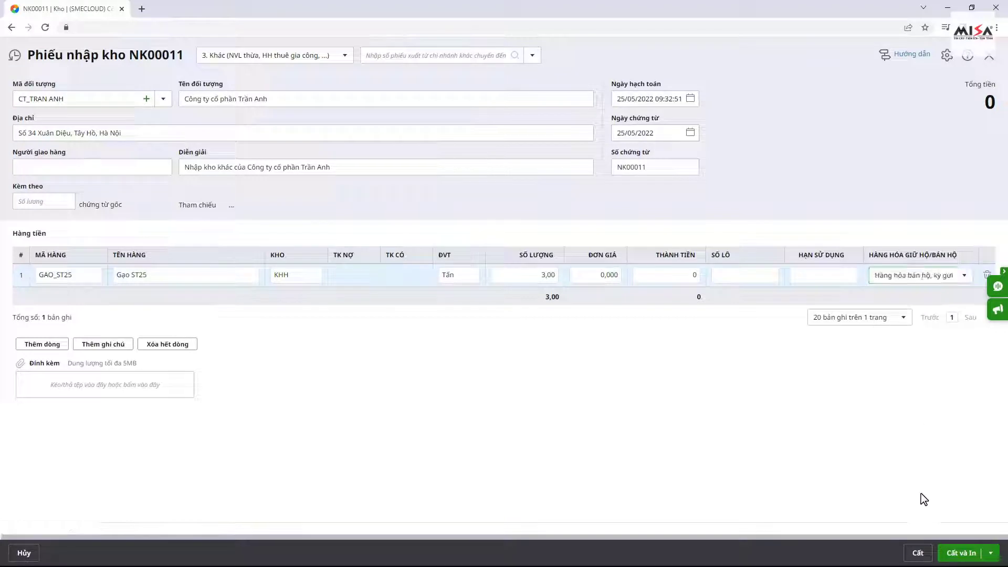
left_click(916, 554)
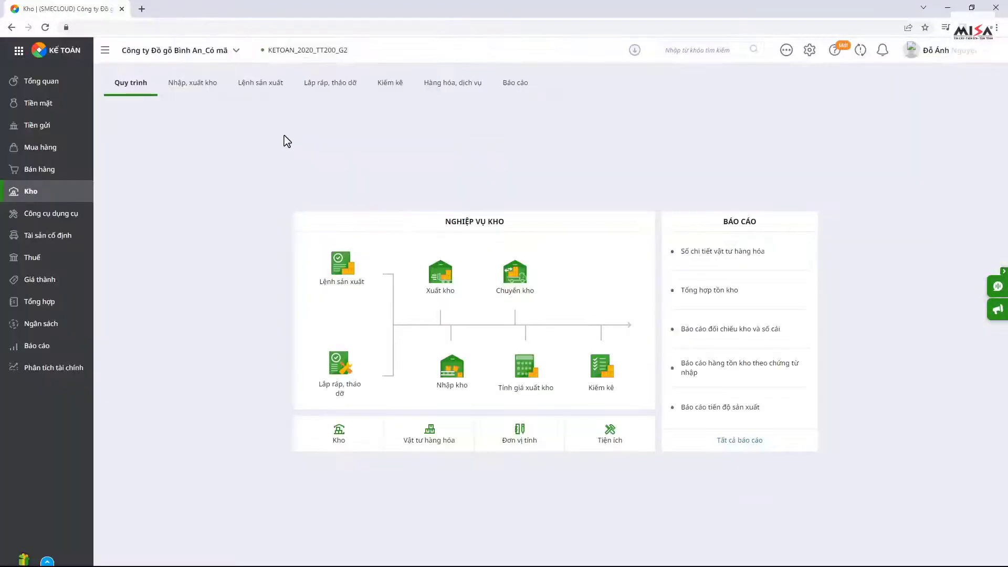
Switch the branch's working mode to Thủ kho (warehouse keeper)
left_click(236, 50)
left_click(175, 156)
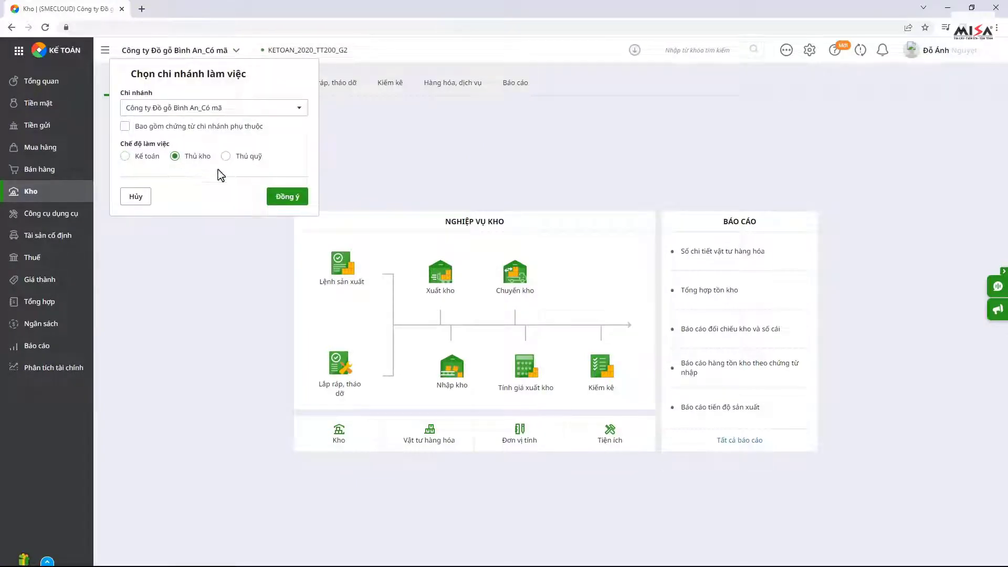
left_click(277, 197)
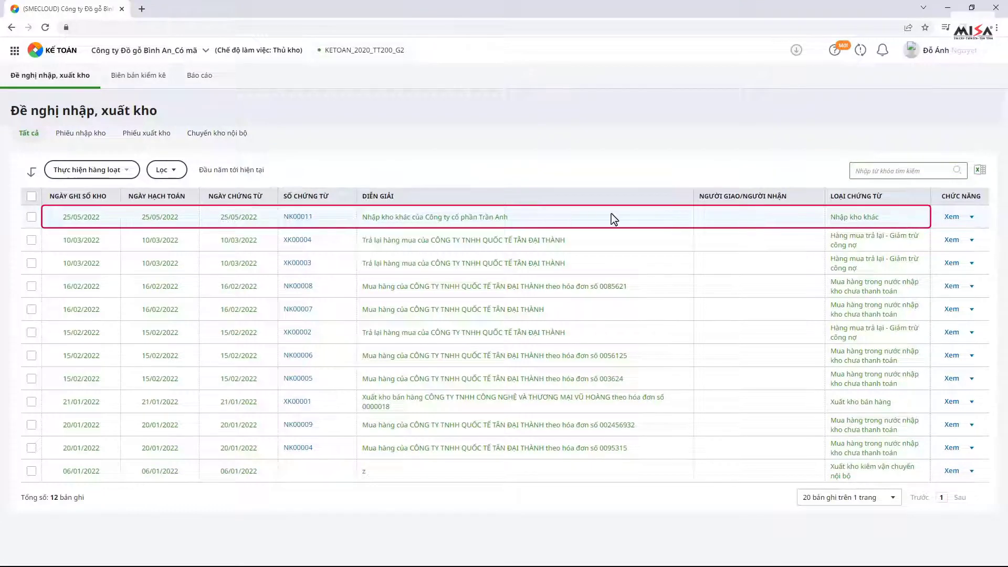
Apply the first additional function to receipt request NK00011 and confirm it
left_click(972, 216)
left_click(951, 234)
left_click(572, 347)
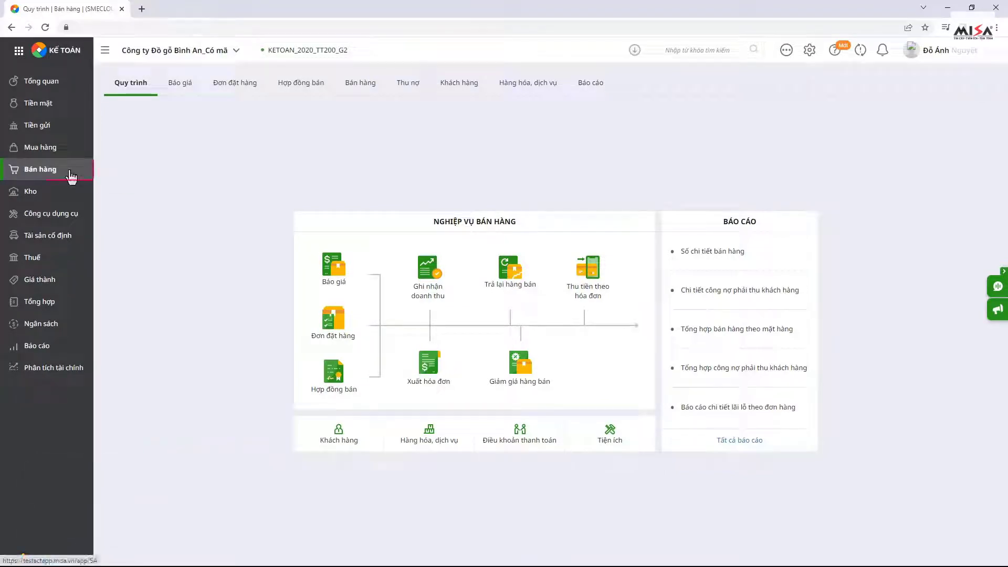
Create a goods sales voucher (Chứng từ bán hàng) of type "4. Bán hàng ủy thác xuất khẩu"
left_click(361, 86)
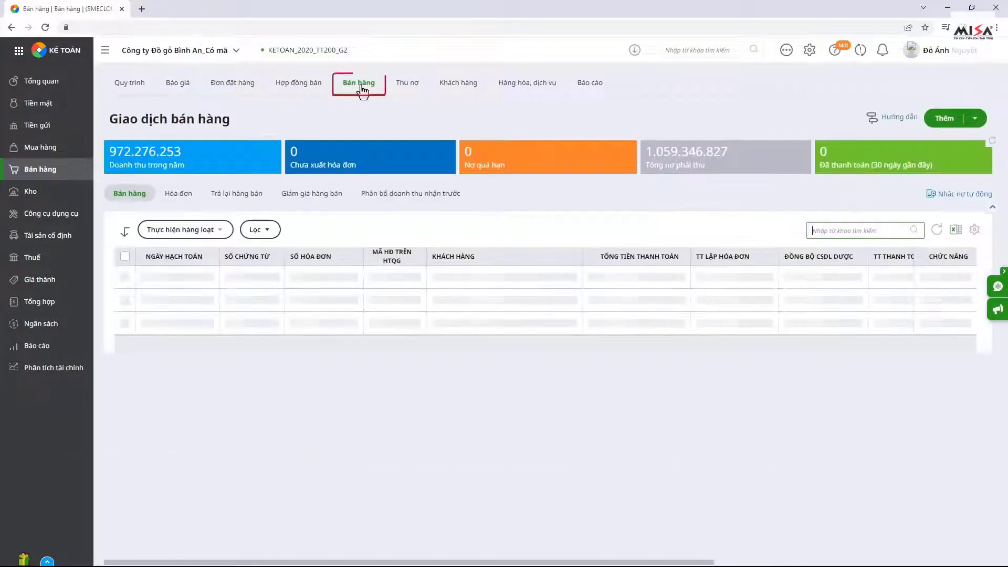
left_click(975, 118)
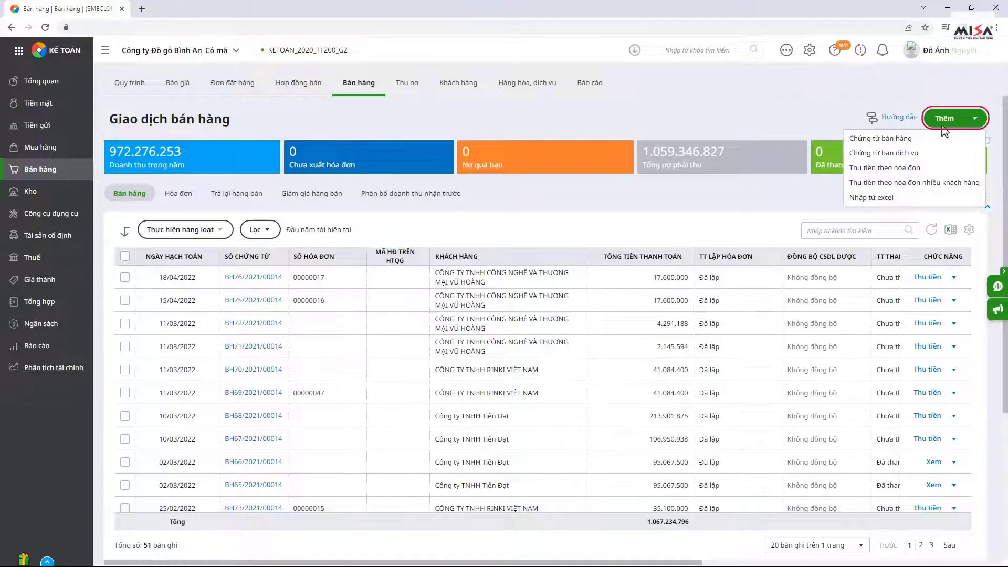
left_click(908, 140)
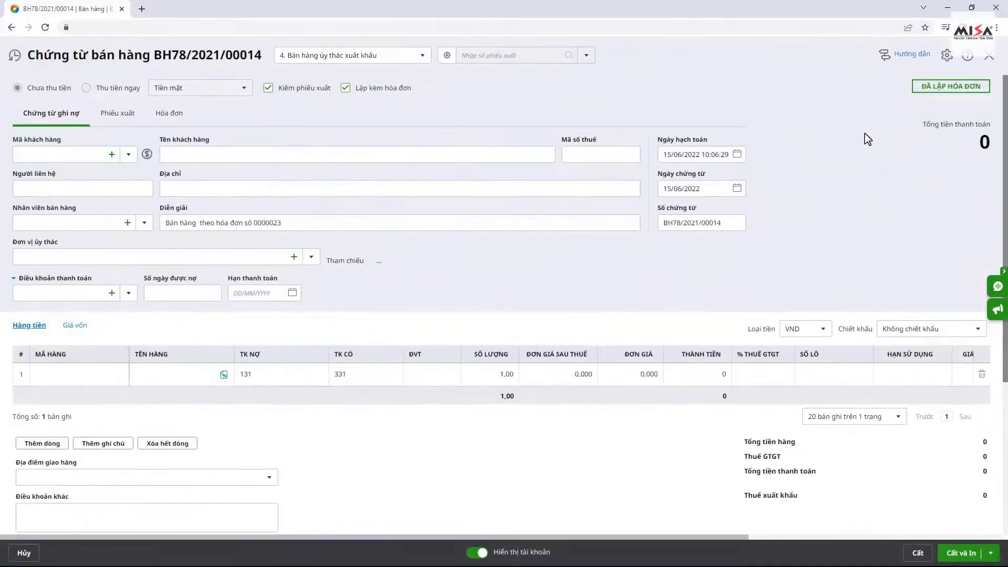
left_click(426, 59)
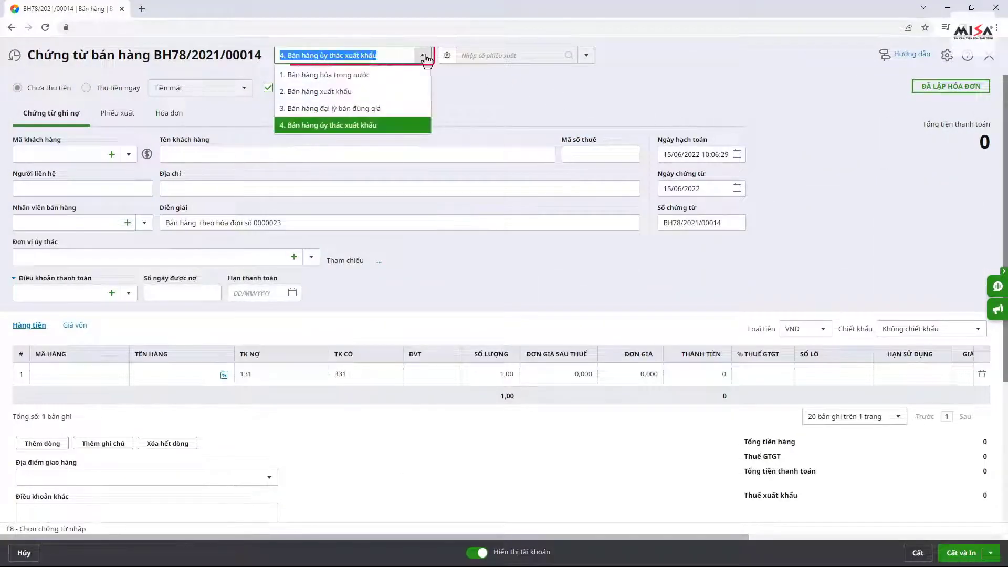
left_click(411, 126)
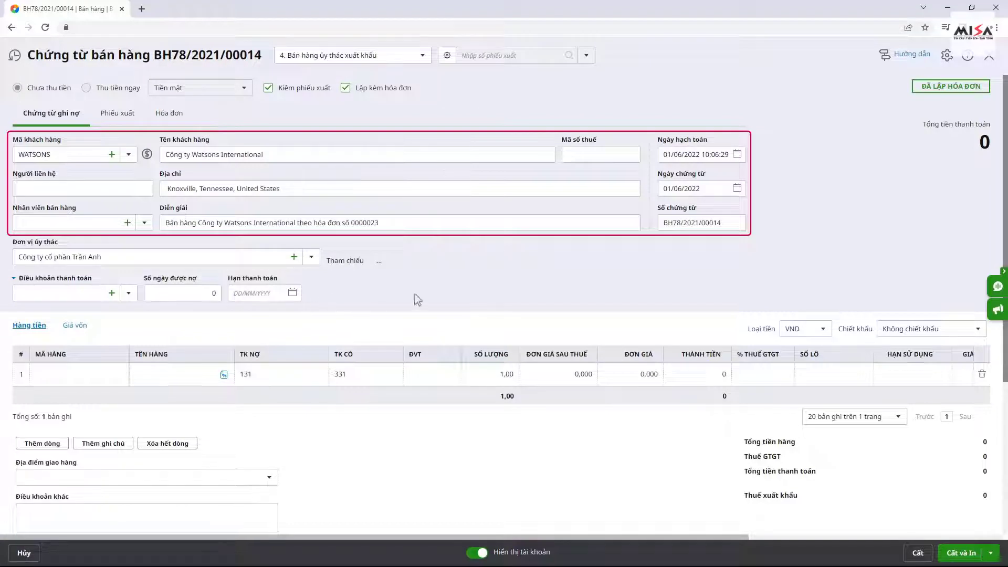
Set the voucher currency to USD and fill the goods line with GAO_ST25, accounts 1388 and 3388, quantity 3 and unit price 2.250
left_click(824, 330)
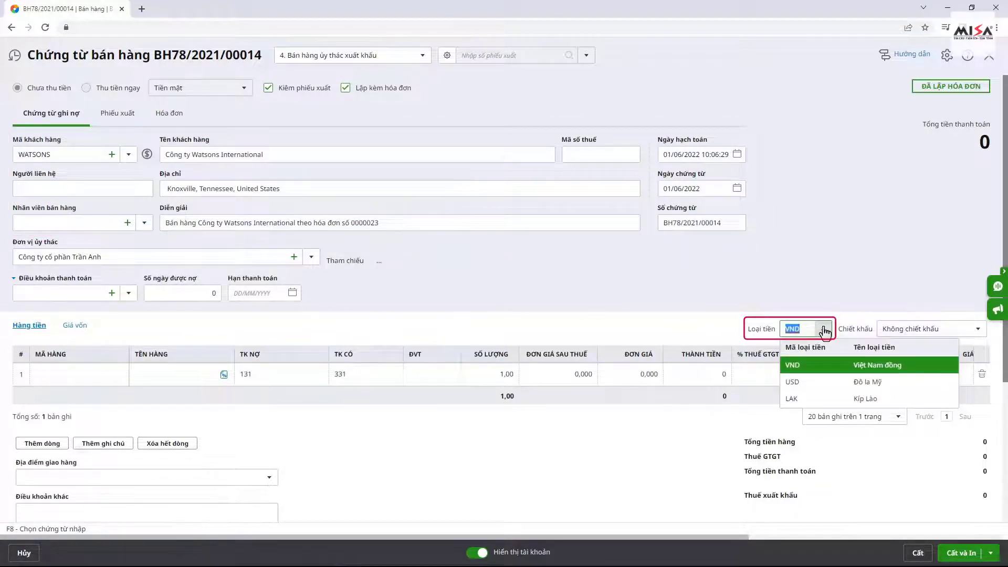
left_click(831, 382)
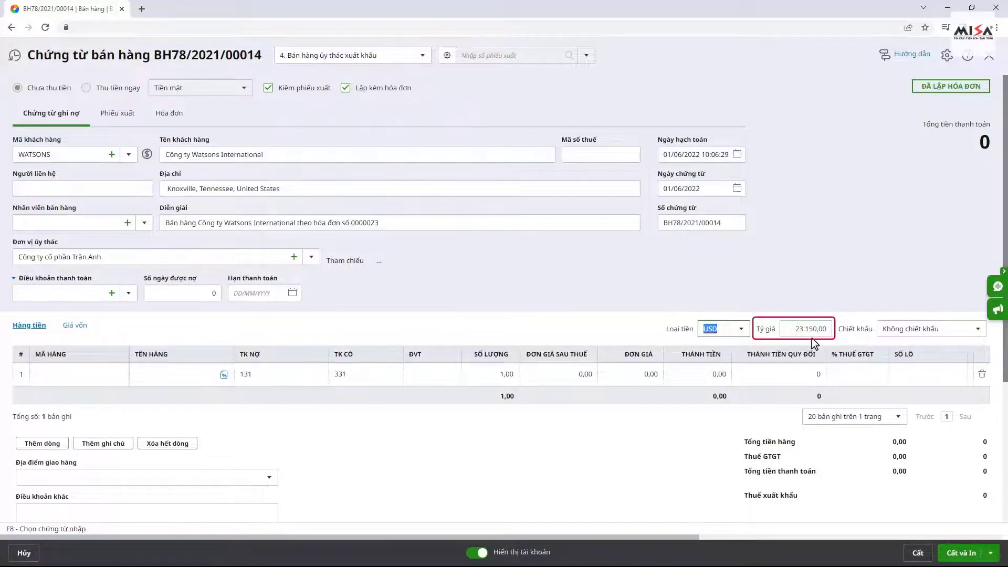
left_click(71, 375)
key("ctrl+v")
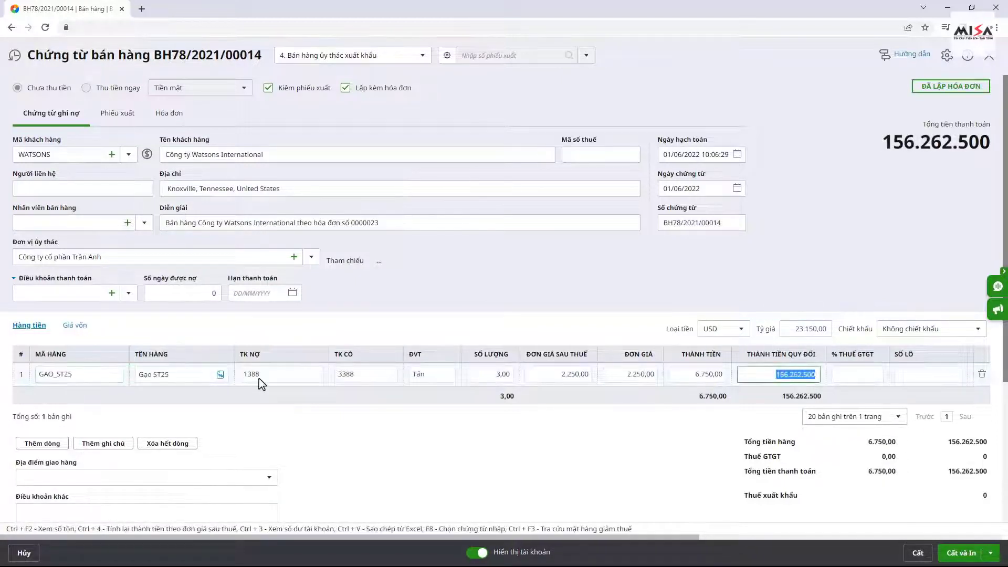
Set the goods line's export taxable value to 156.262.500 and its export tax rate to 15%
key("Tab")
key("Tab")
key("Tab")
key("Tab")
key("Tab")
key("Tab")
key("Tab")
left_click(635, 378)
type("1.562.625")
left_click(735, 375)
type("15")
left_click(724, 424)
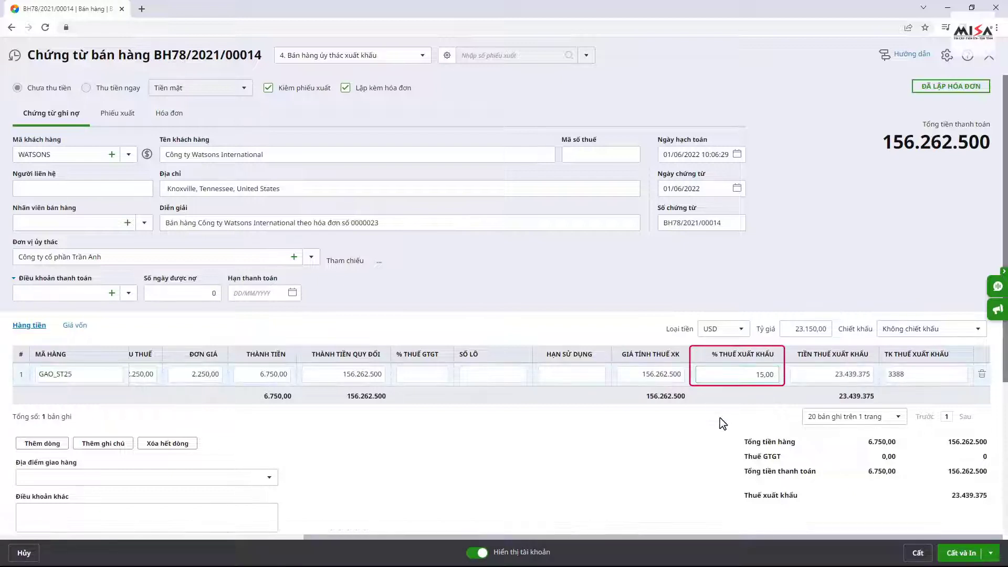
Review the voucher's cost price, delivery slip and invoice details, and save the sales voucher
left_click(73, 325)
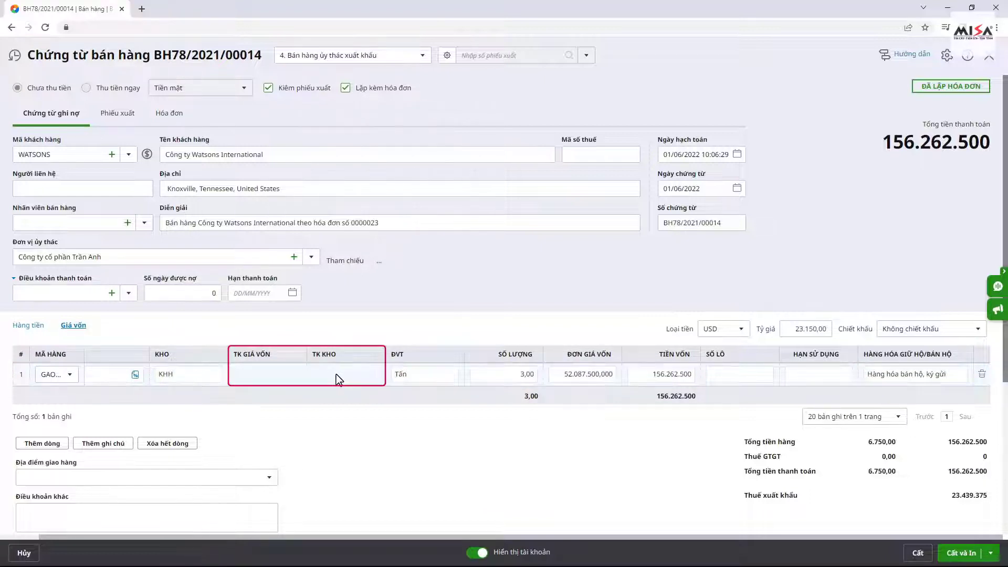
left_click(114, 117)
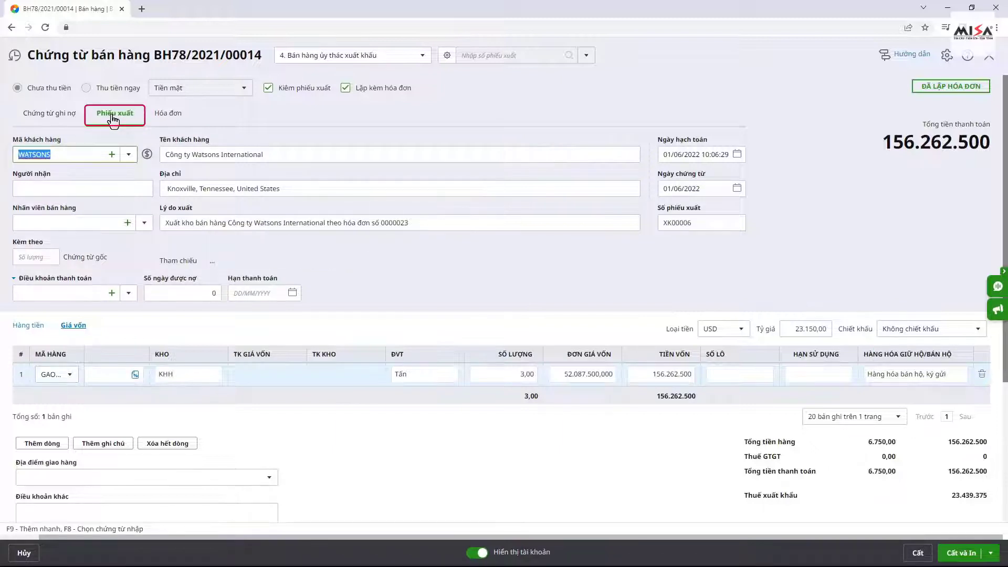
left_click(166, 116)
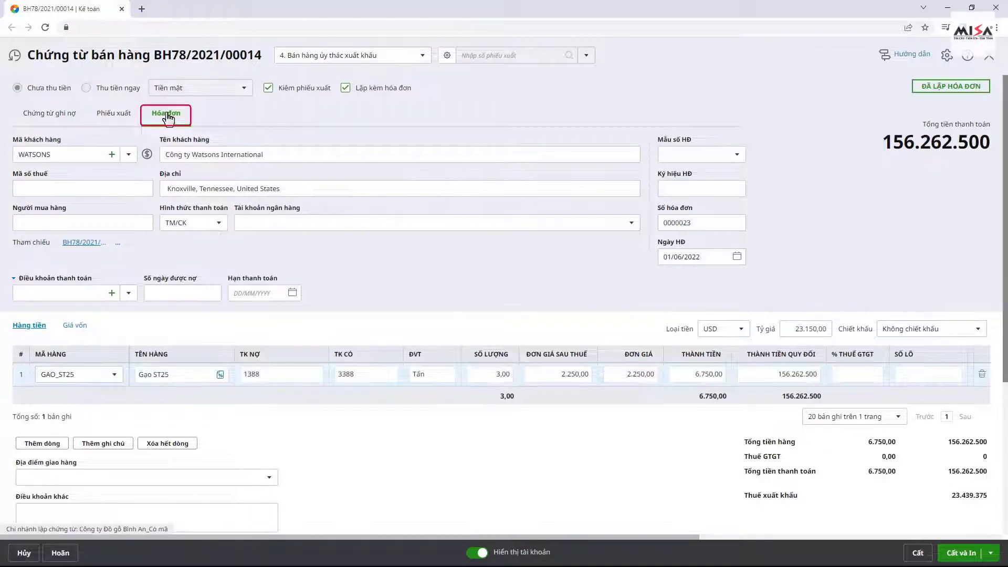
left_click(919, 557)
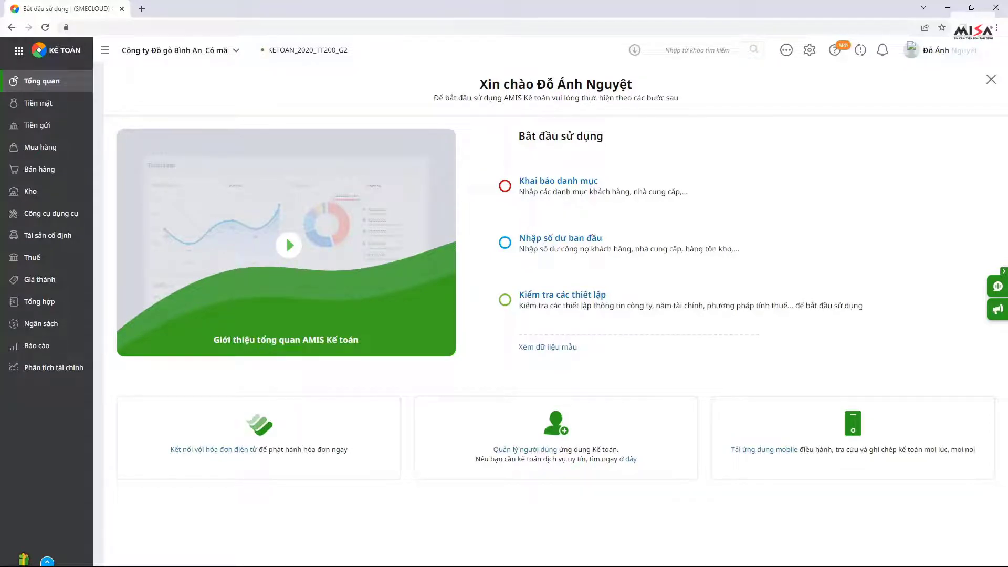
Create a bank payment voucher of type "7. Chi khác" with the payment method Ủy nhiệm chi
left_click(81, 131)
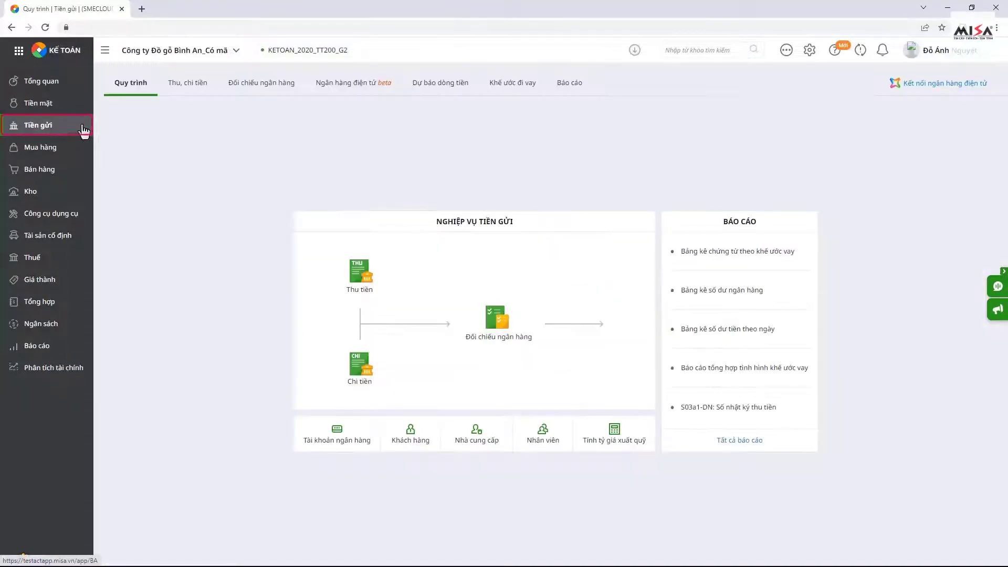
left_click(186, 85)
left_click(936, 121)
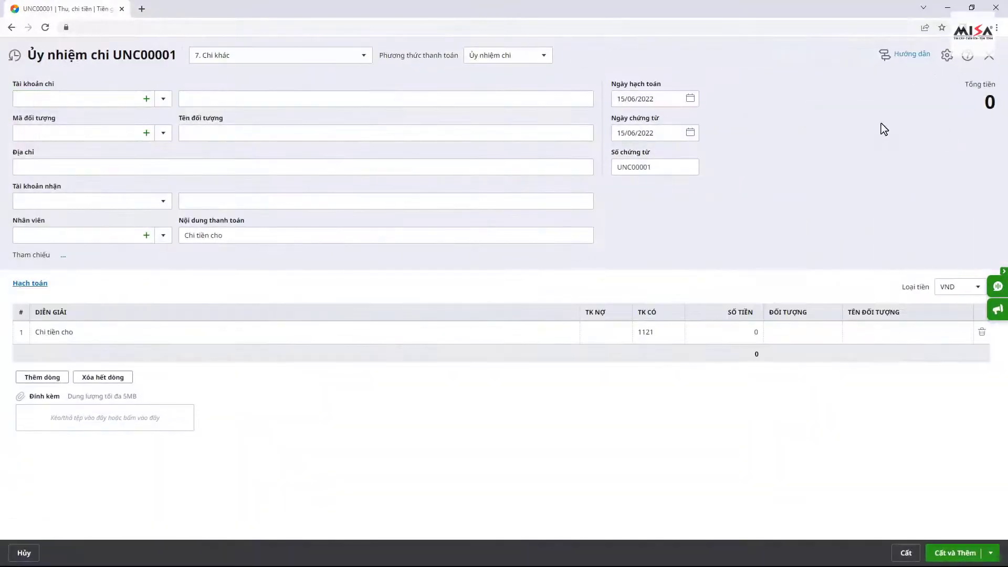
left_click(362, 57)
left_click(345, 142)
left_click(544, 57)
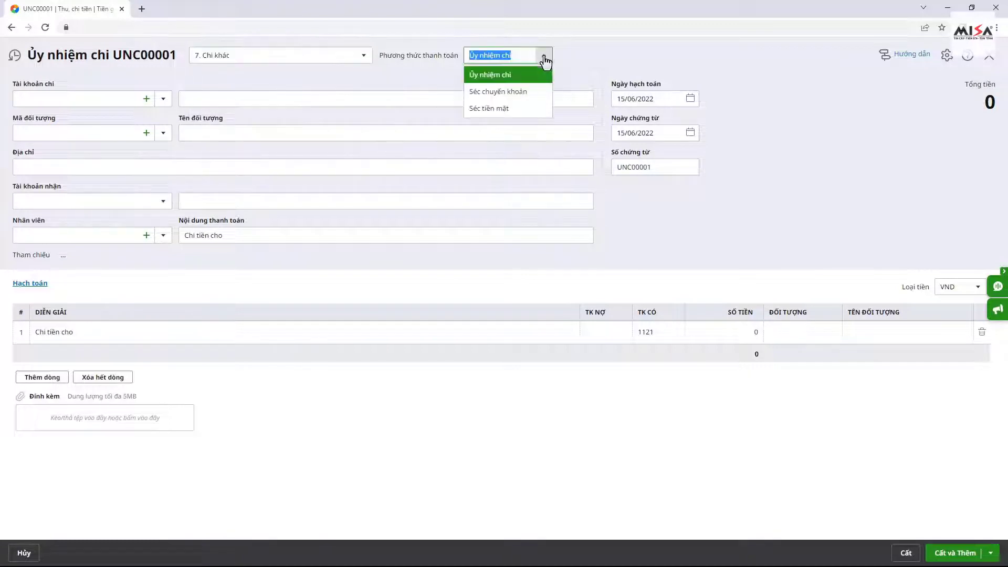
left_click(538, 75)
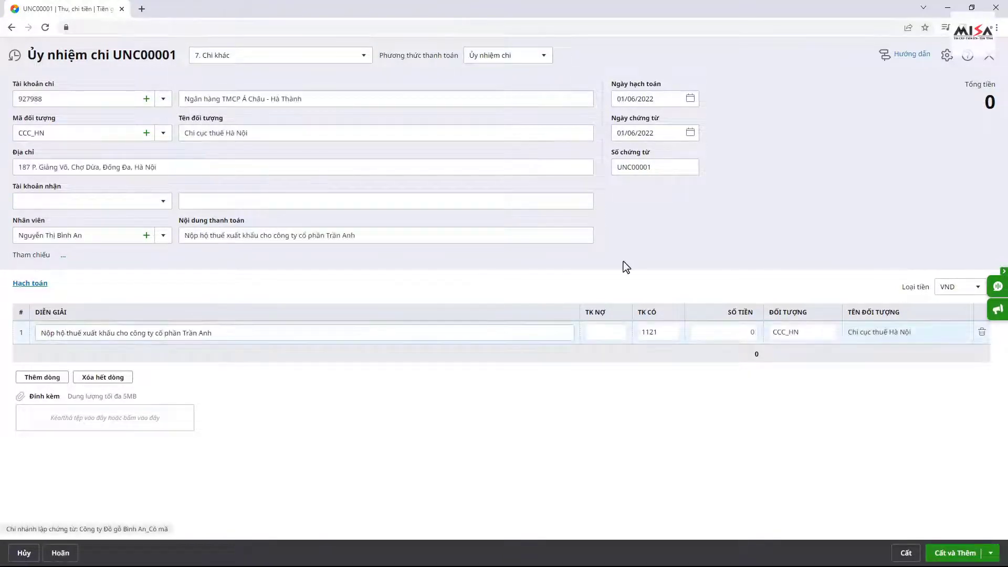
Fill the payment line with debit account 1388, amount 23.439.375 and object CT_TRAN ANH, and save the payment voucher
left_click(603, 333)
type("1388")
key("Tab")
type("23")
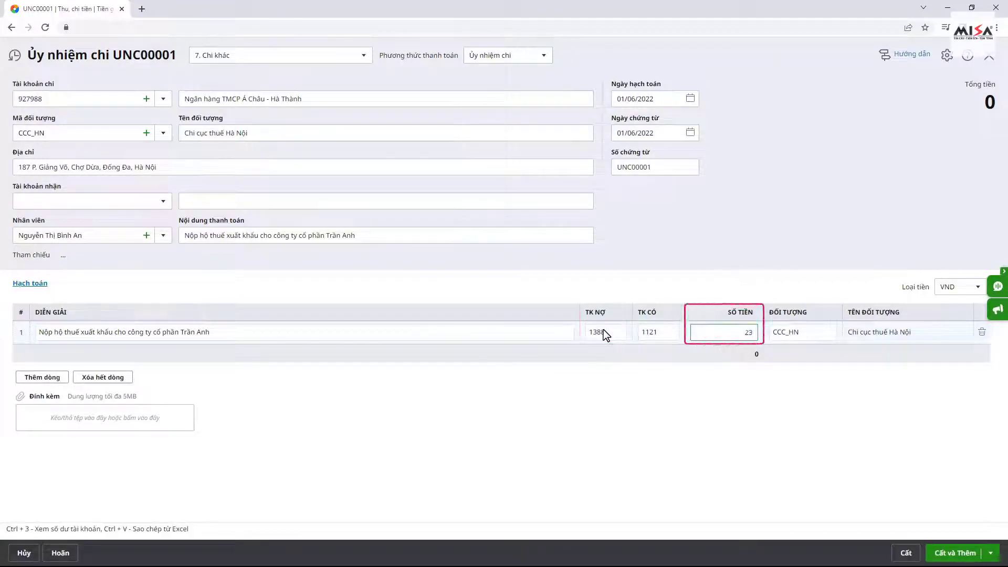
type(".439.375")
key("Tab")
type("Tra")
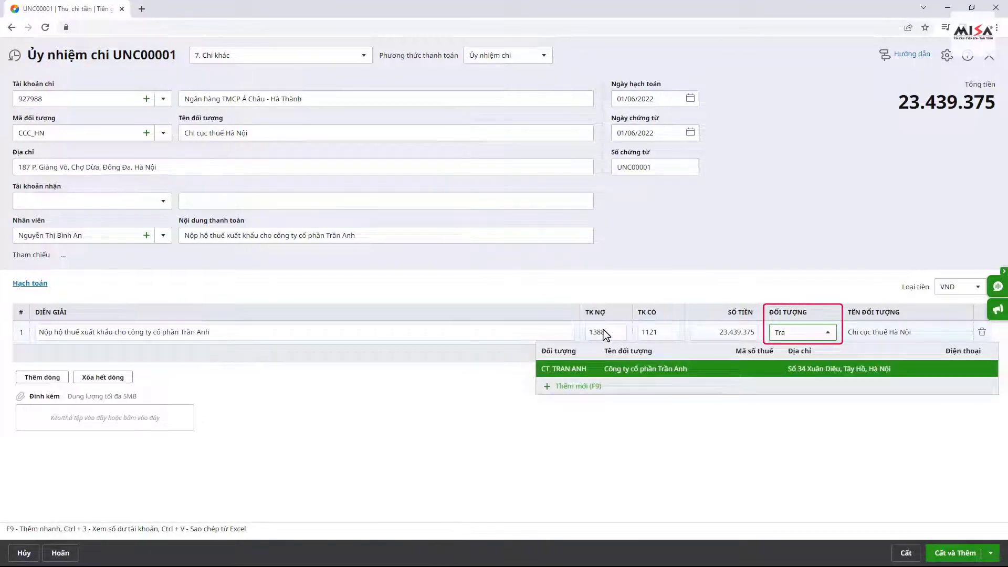
left_click(613, 369)
left_click(905, 554)
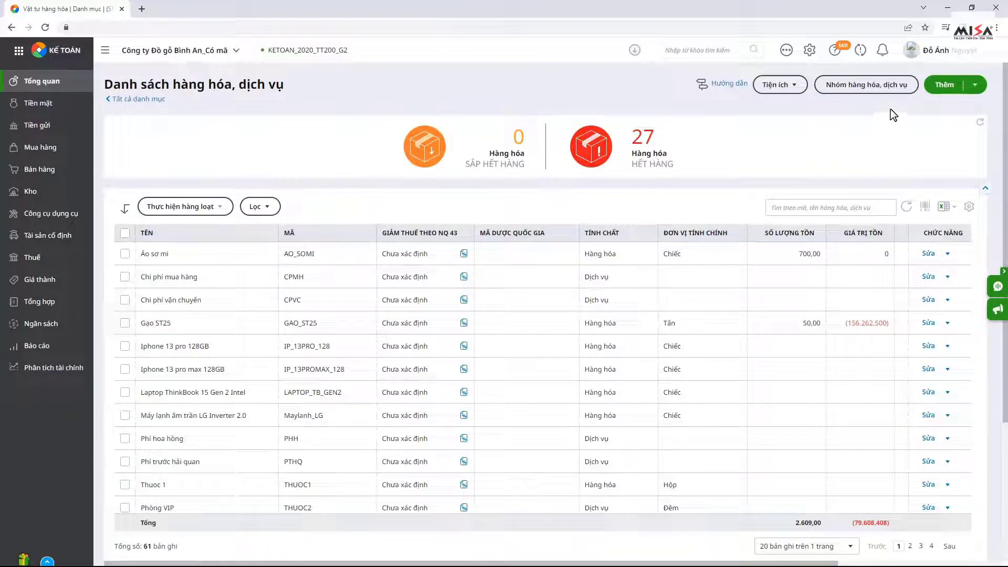
Add a service item named "Phí Ủy thác Xuất Khẩu" with code PUTXK and group DV to the goods and services list
left_click(944, 84)
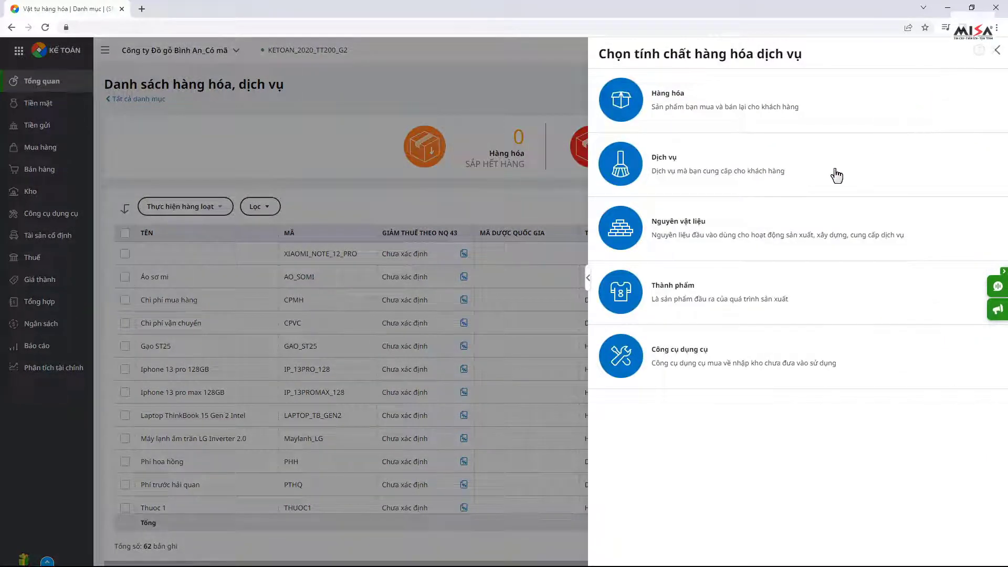
left_click(837, 175)
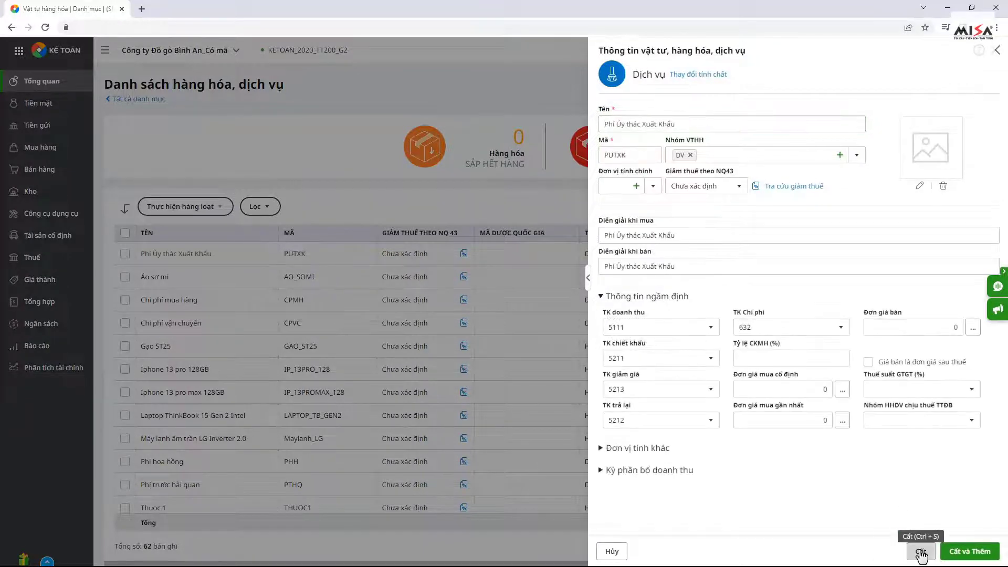
left_click(921, 552)
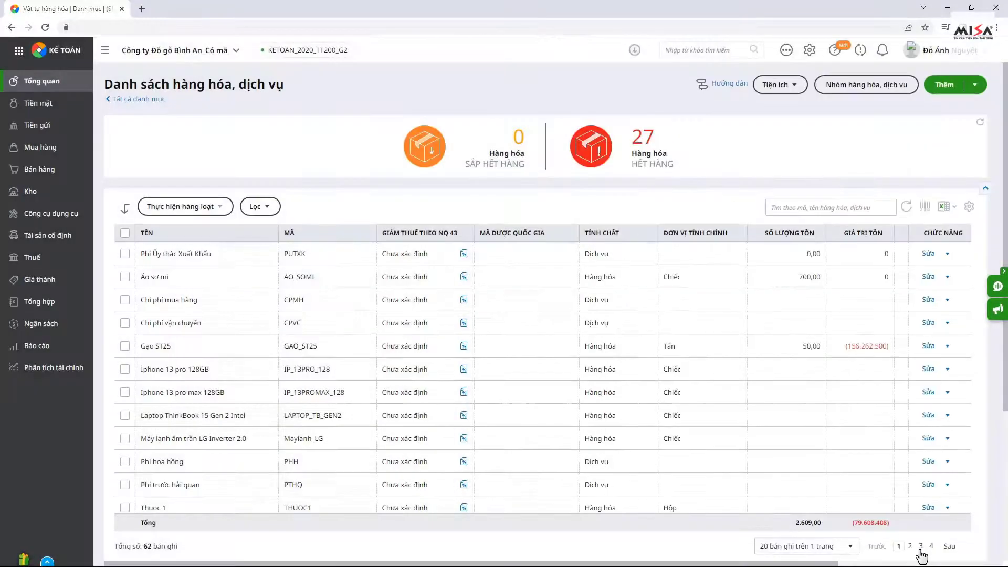
Create a "1. Bán hàng hóa trong nước" sales voucher without a delivery slip for CT_TRAN ANH, dated 07/06/2022, describing the export consignment fee
left_click(85, 169)
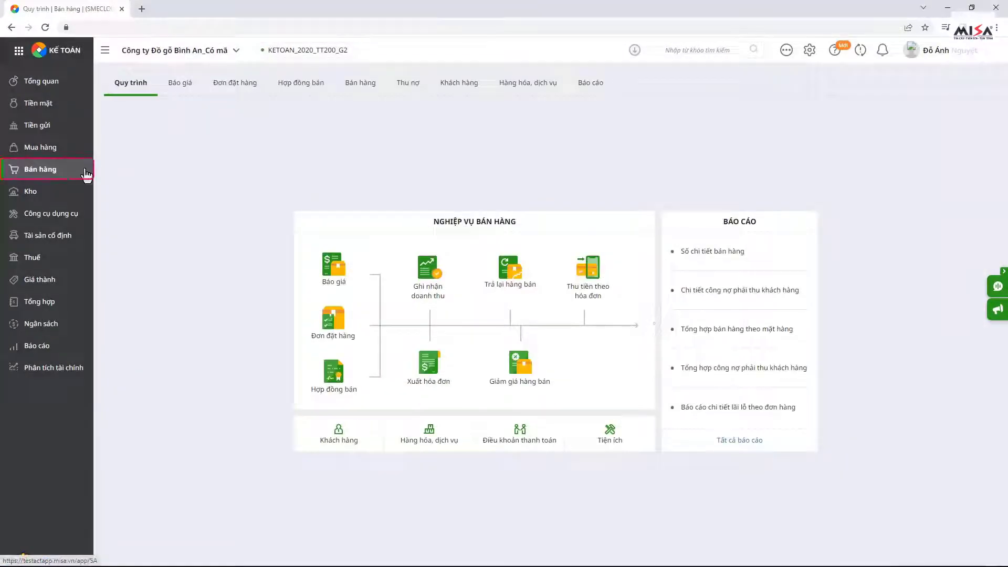
left_click(362, 84)
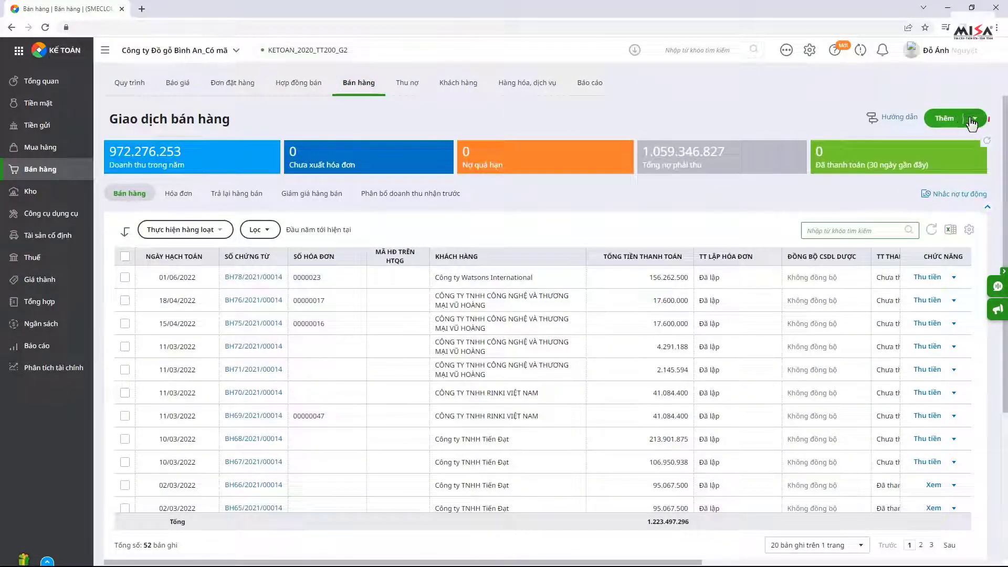
left_click(975, 119)
left_click(920, 140)
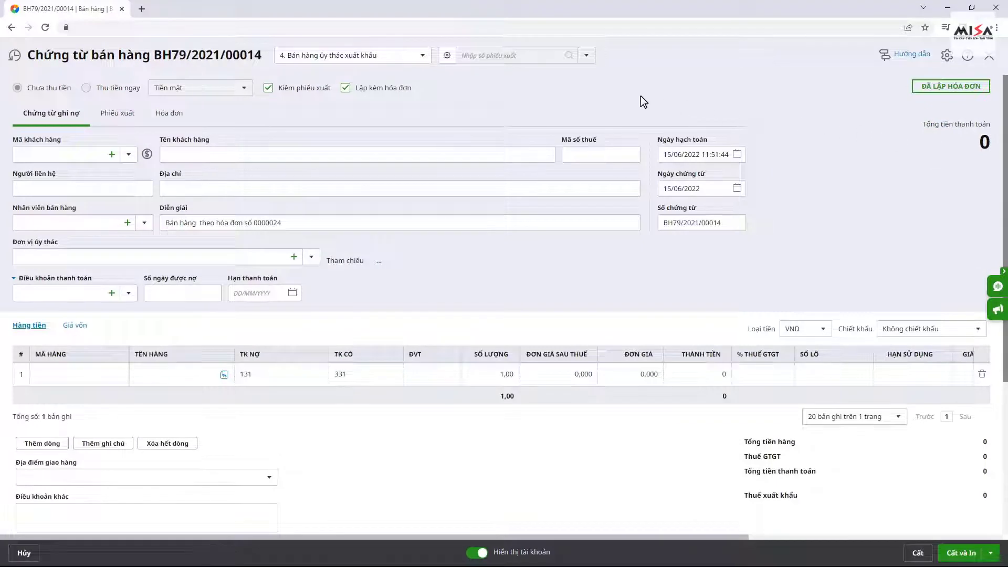
left_click(422, 58)
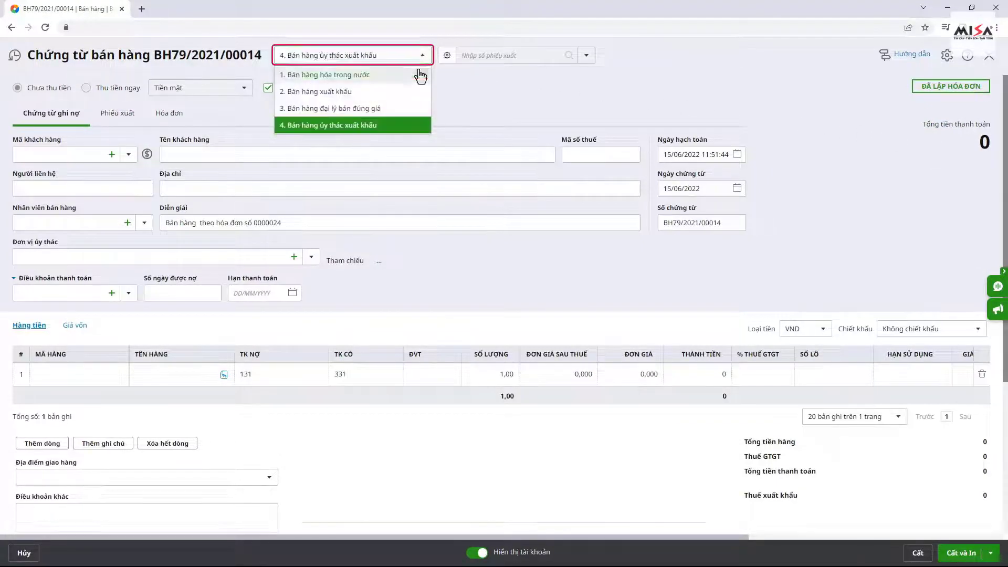
left_click(420, 73)
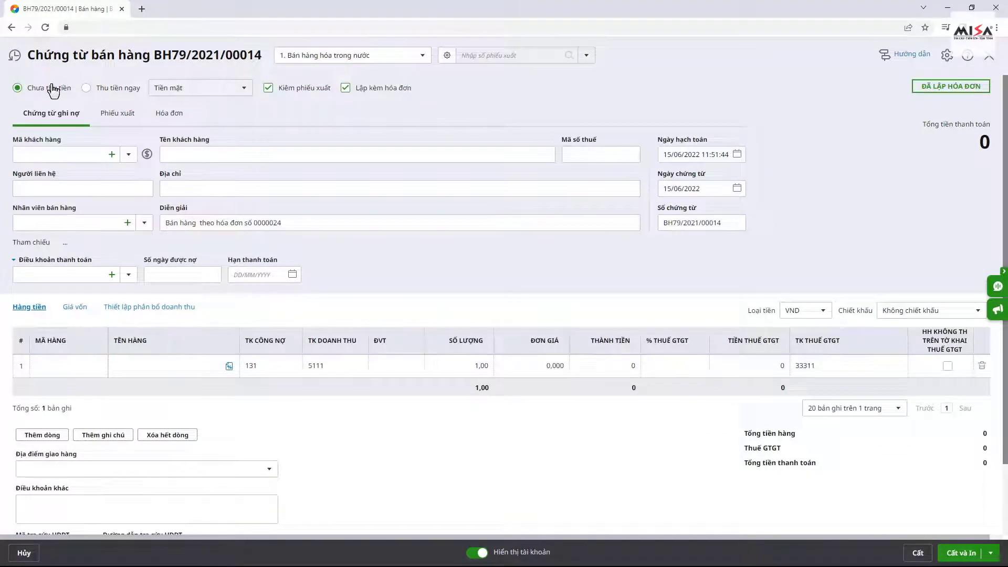
left_click(268, 88)
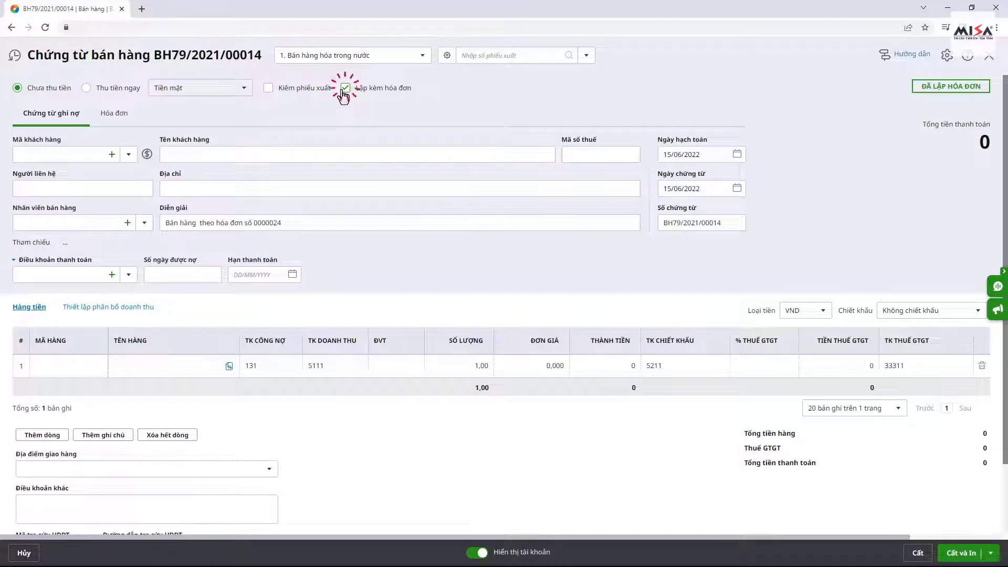
left_click(85, 154)
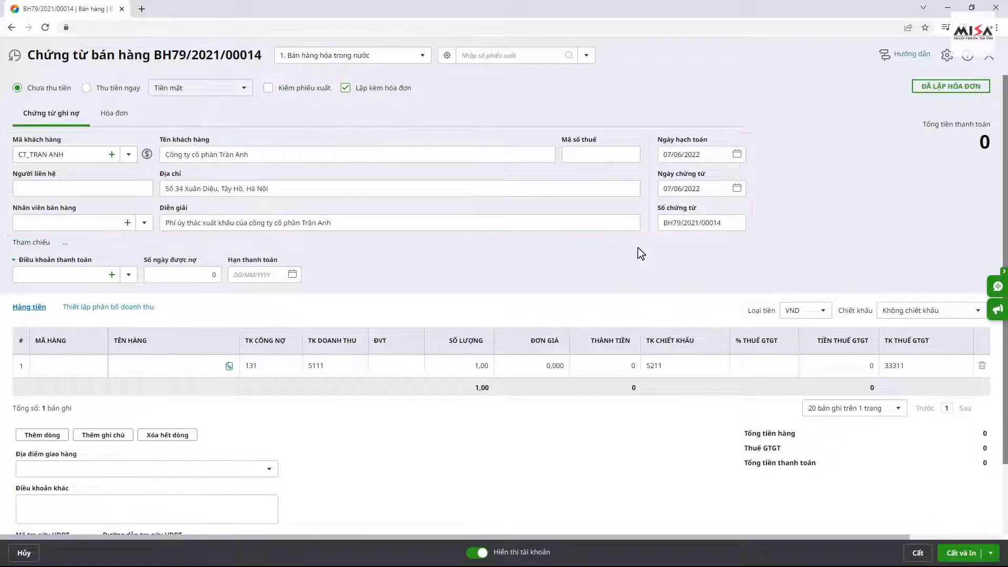
Fill the goods line with PUTXK, unit price 5.000.000 and 10% VAT, and save the sales voucher after checking its invoice details
left_click(65, 366)
type("putxk")
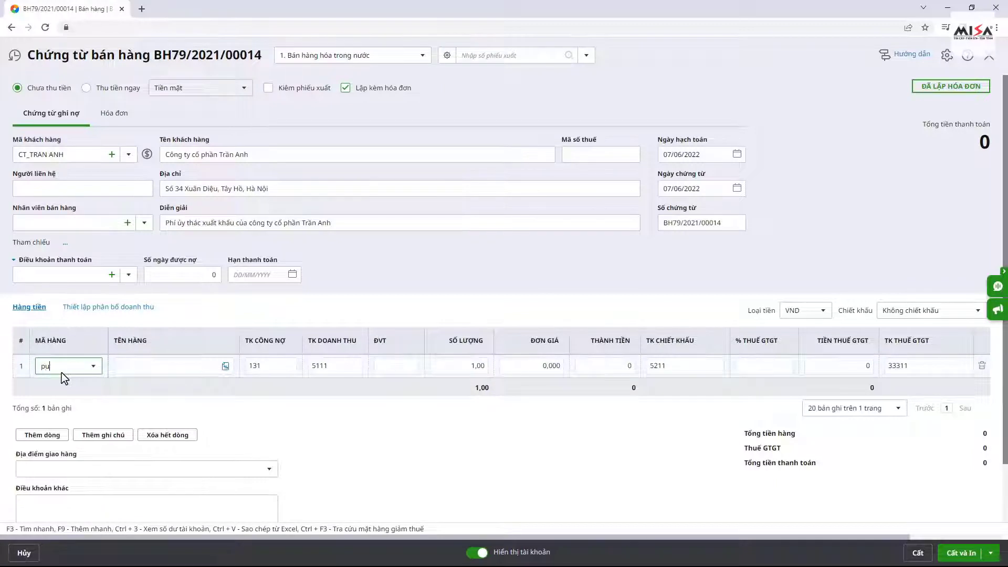
key("Tab")
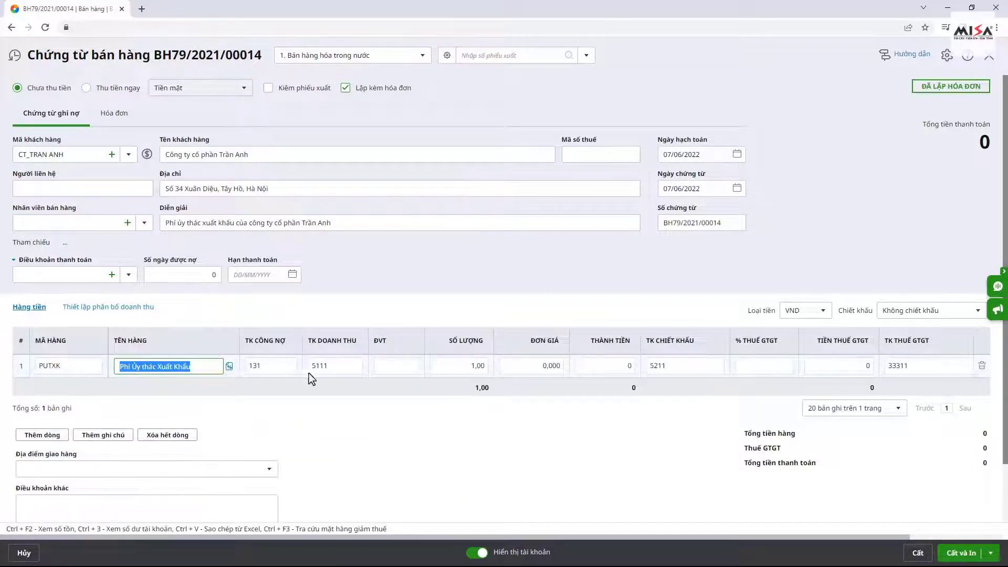
left_click(562, 368)
type("5000")
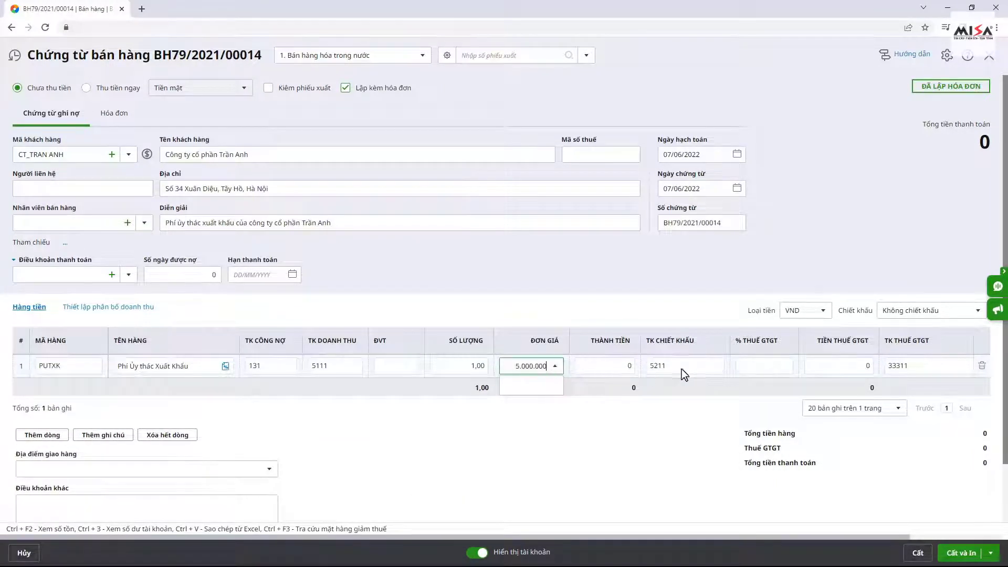
left_click(760, 367)
type("10")
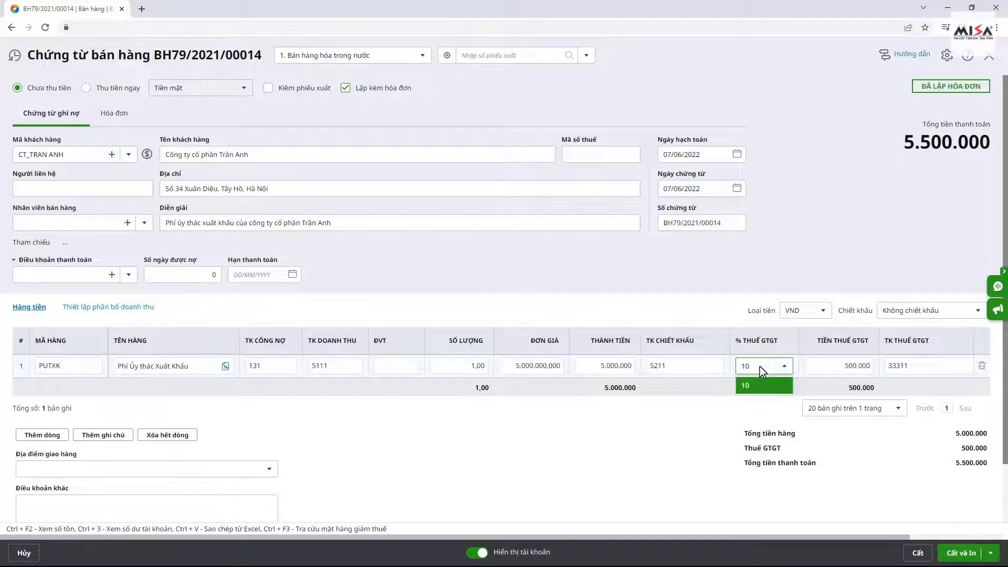
left_click(731, 435)
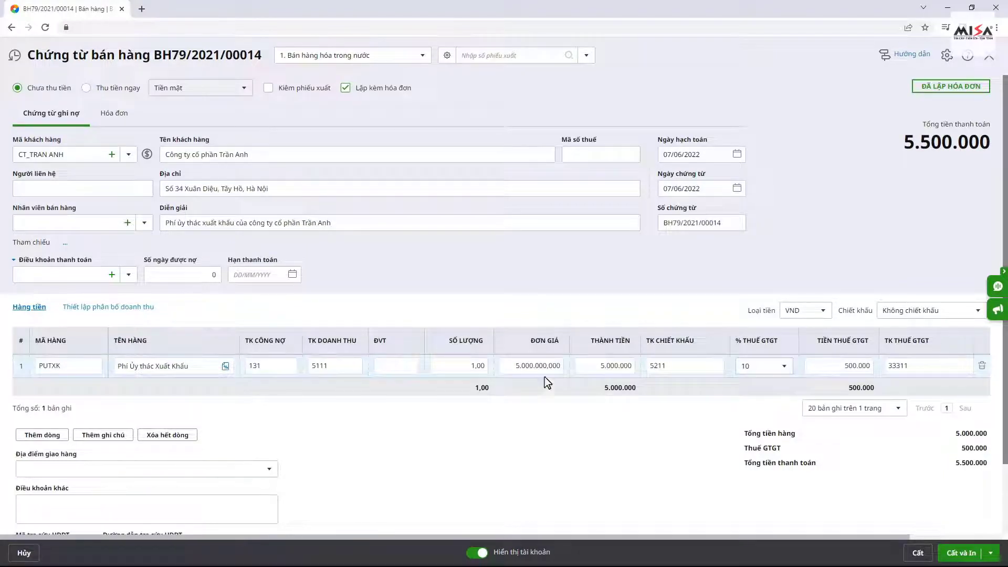
left_click(119, 115)
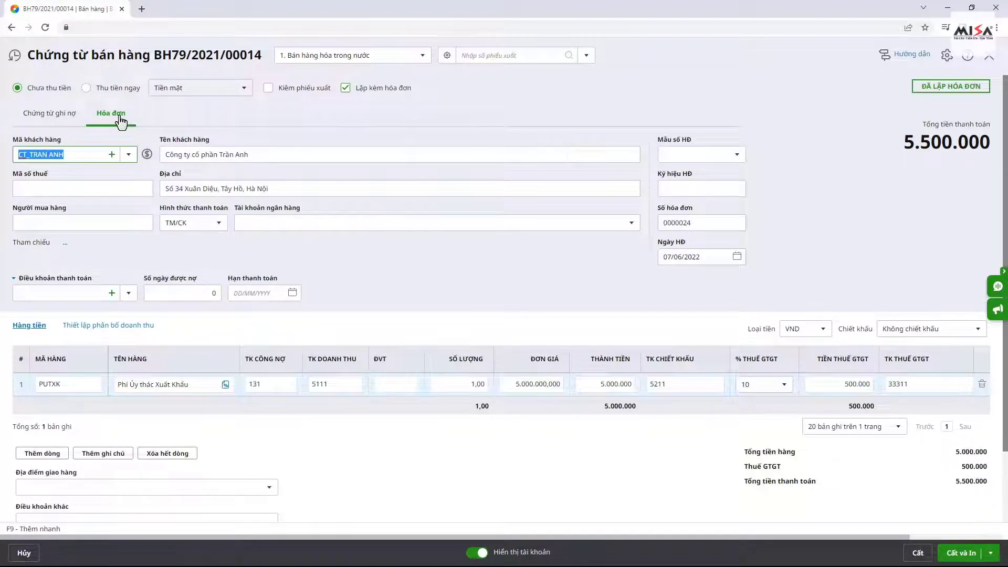
left_click(916, 553)
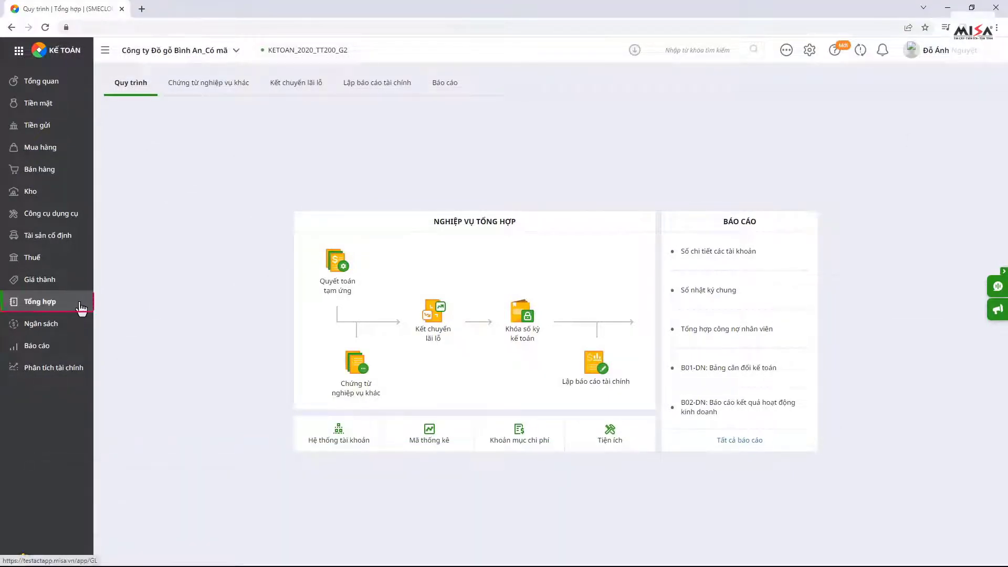
Record and save a 07/06/2022 other-transaction voucher offsetting CT_TRAN ANH's debts: 156.262.500 from 3388 to 1388 and 5.000.000 from 3388 to 131
left_click(359, 380)
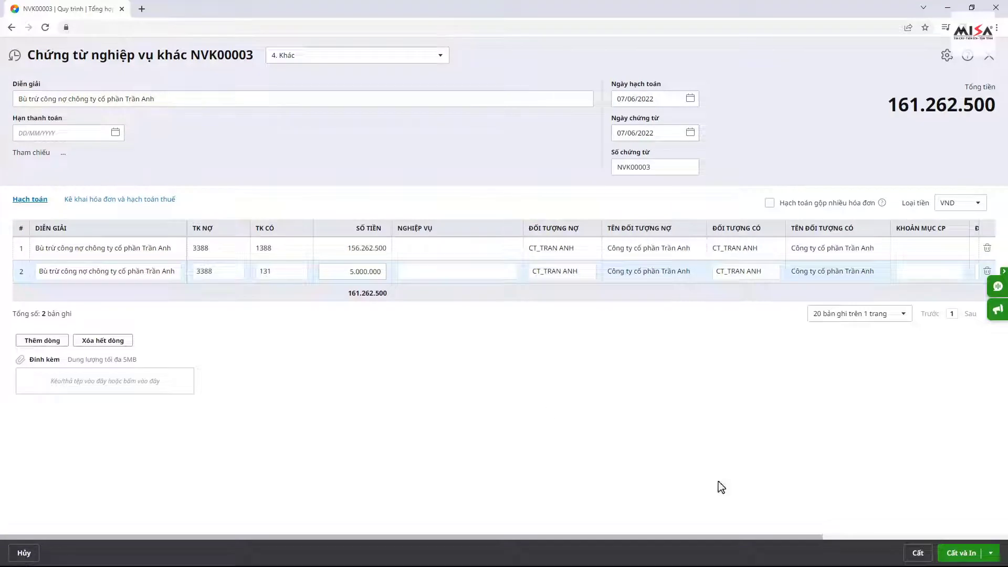
left_click(916, 553)
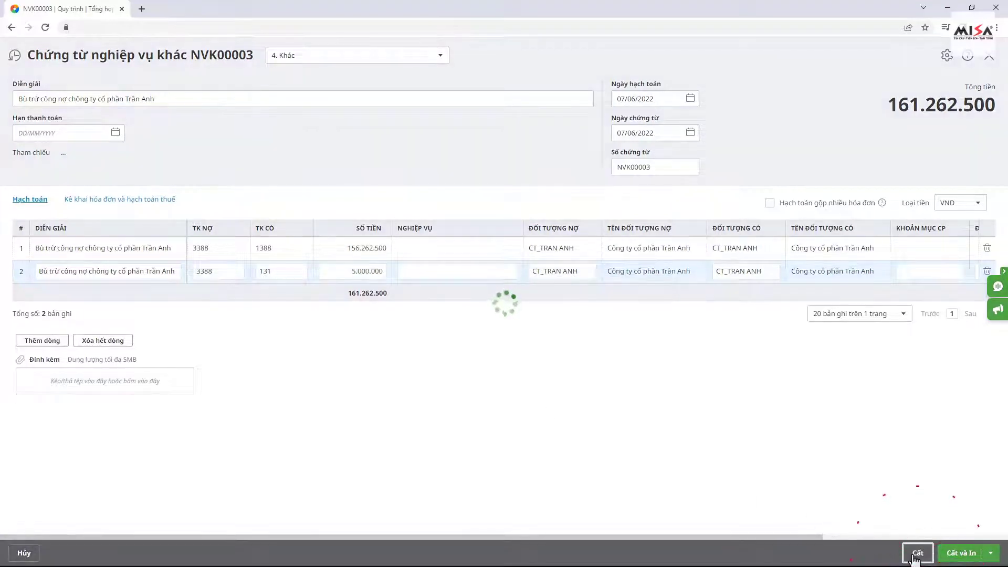